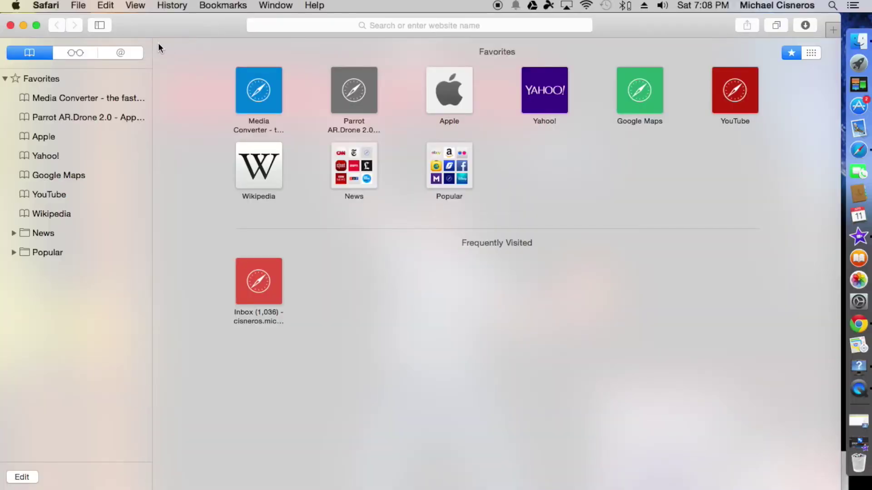
- From Safari Preferences' Privacy details, remove and confirm deleting website data for all 253 sites
left_click(52, 8)
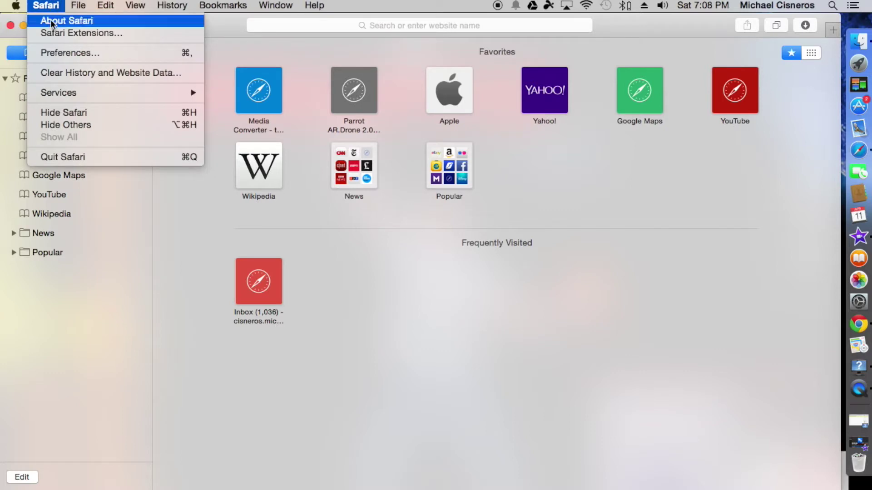
left_click(64, 54)
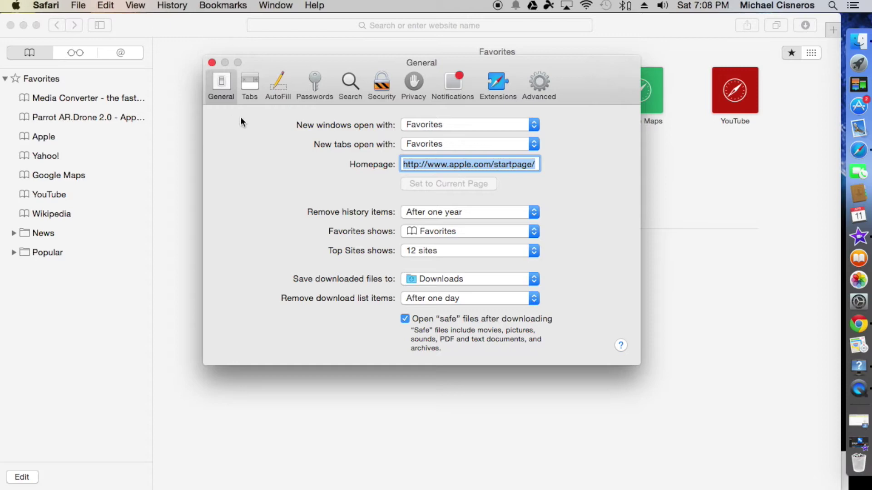
left_click(416, 82)
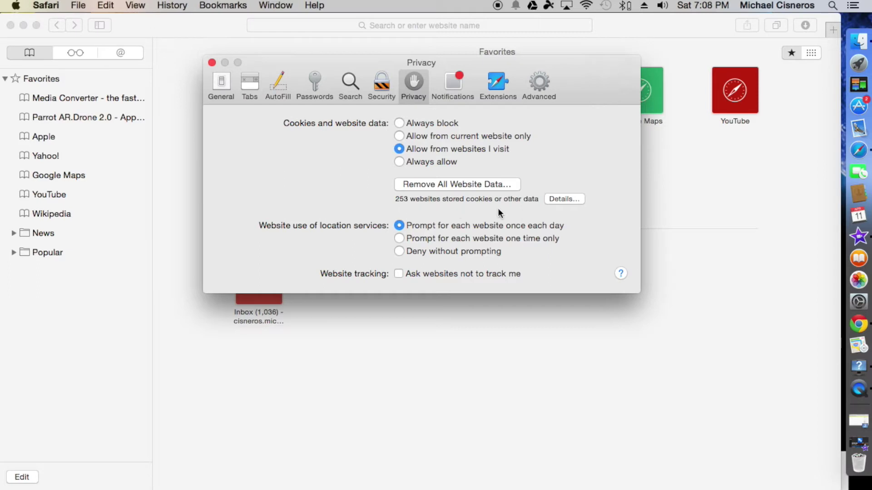
left_click(560, 199)
scroll(494, 265, "down", 3)
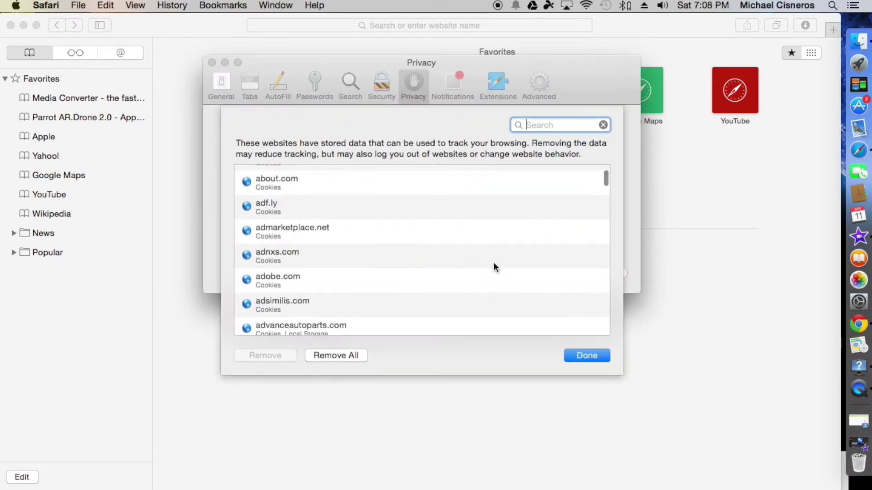
scroll(493, 264, "down", 5)
scroll(493, 264, "down", 5)
scroll(493, 265, "down", 5)
scroll(493, 264, "down", 5)
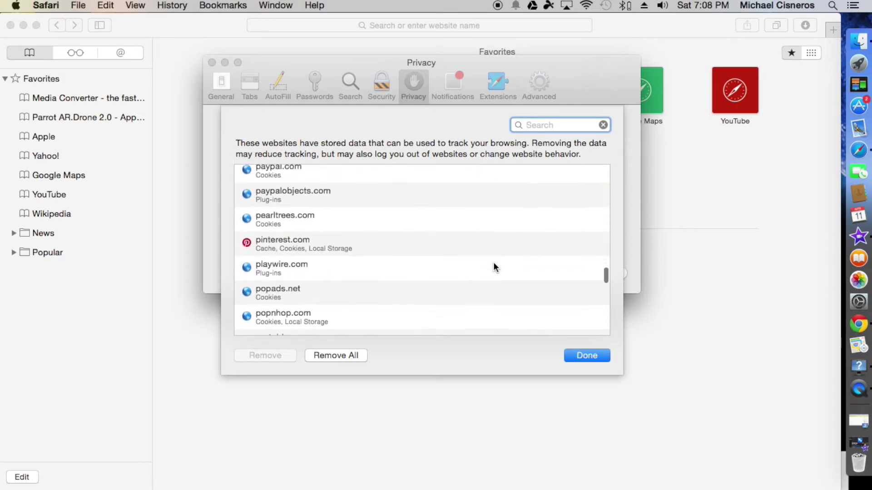
scroll(494, 267, "down", 5)
scroll(493, 267, "down", 5)
scroll(494, 267, "down", 3)
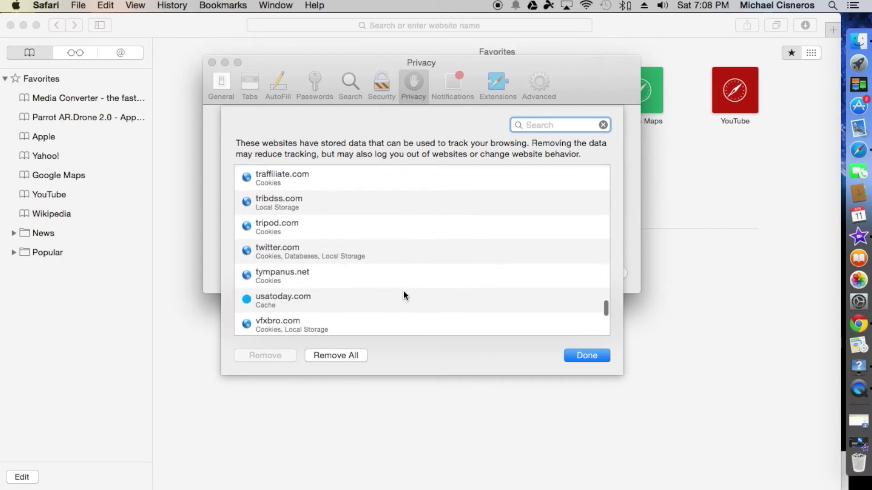
left_click(337, 358)
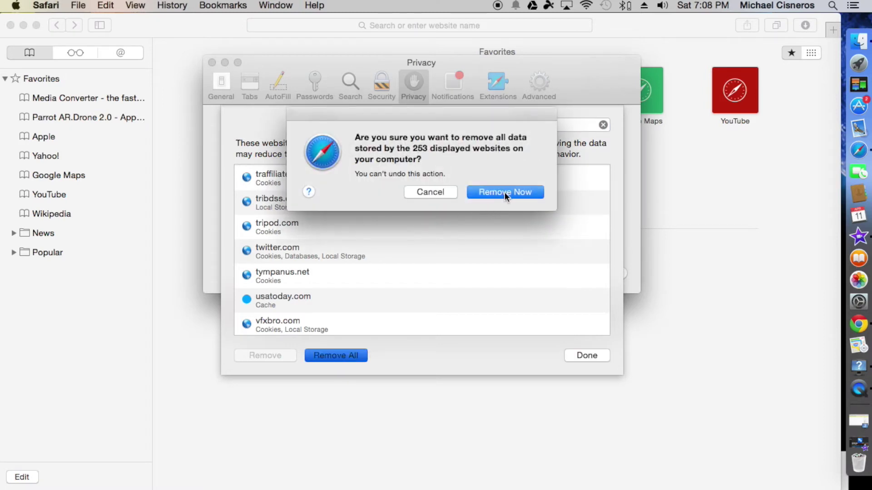
left_click(505, 192)
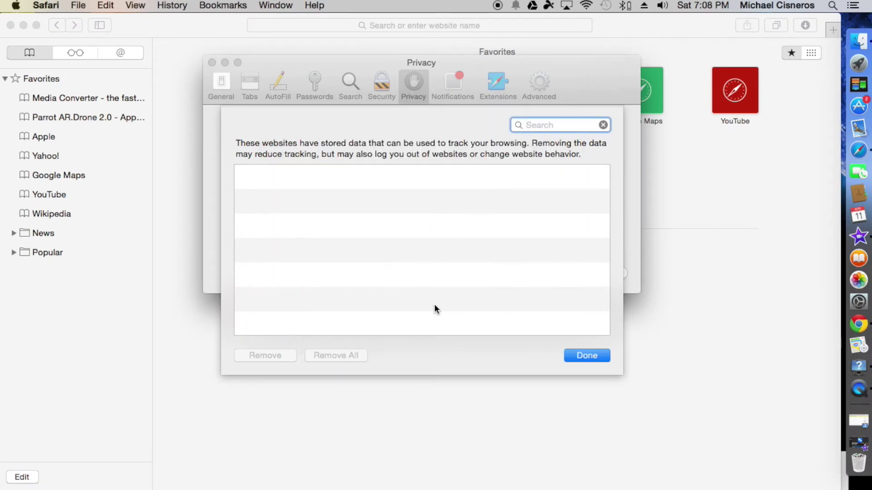